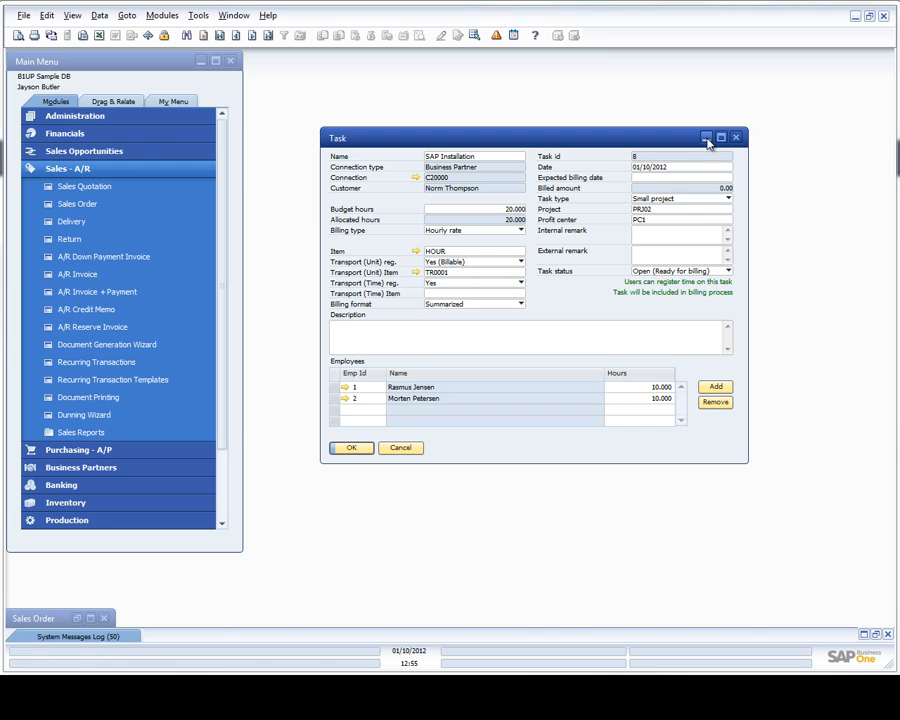
Step: Minimize the SAP Installation task and restore the minimized sales order
{"action": "left_click", "coordinate": [706, 137]}
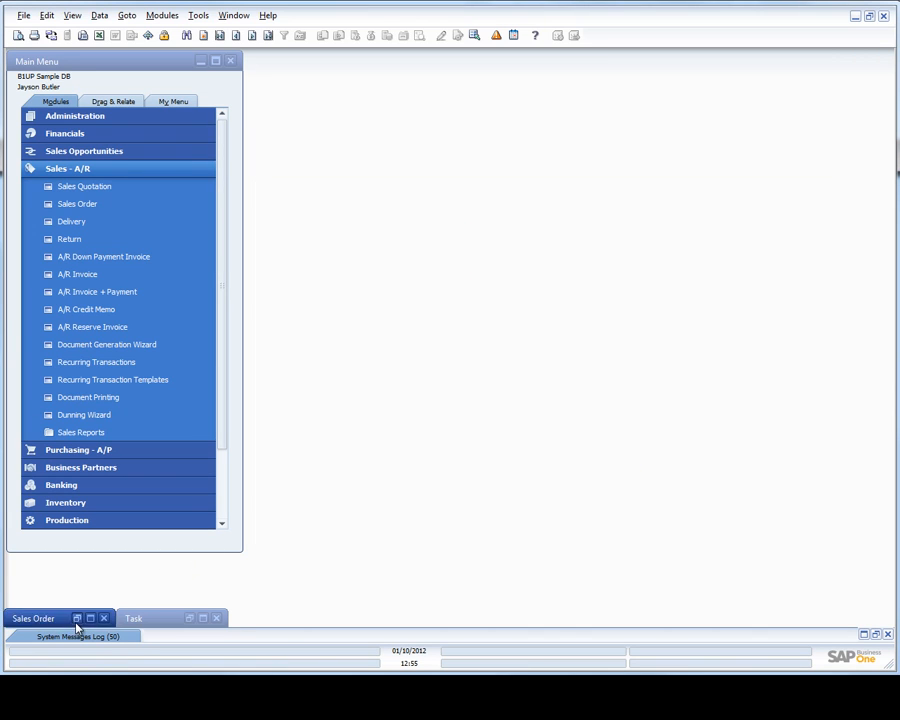
{"action": "left_click", "coordinate": [77, 620]}
{"action": "left_click_drag", "start_coordinate": [460, 195], "coordinate": [491, 124]}
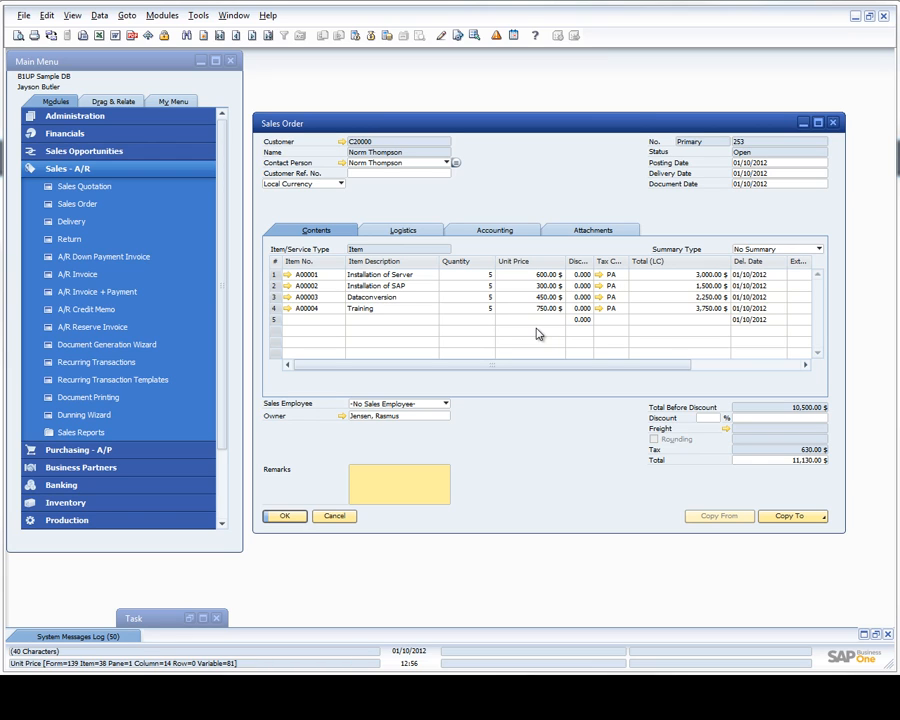
Step: Start a linked task from the Installation of Server line of the sales order
{"action": "left_click", "coordinate": [399, 276]}
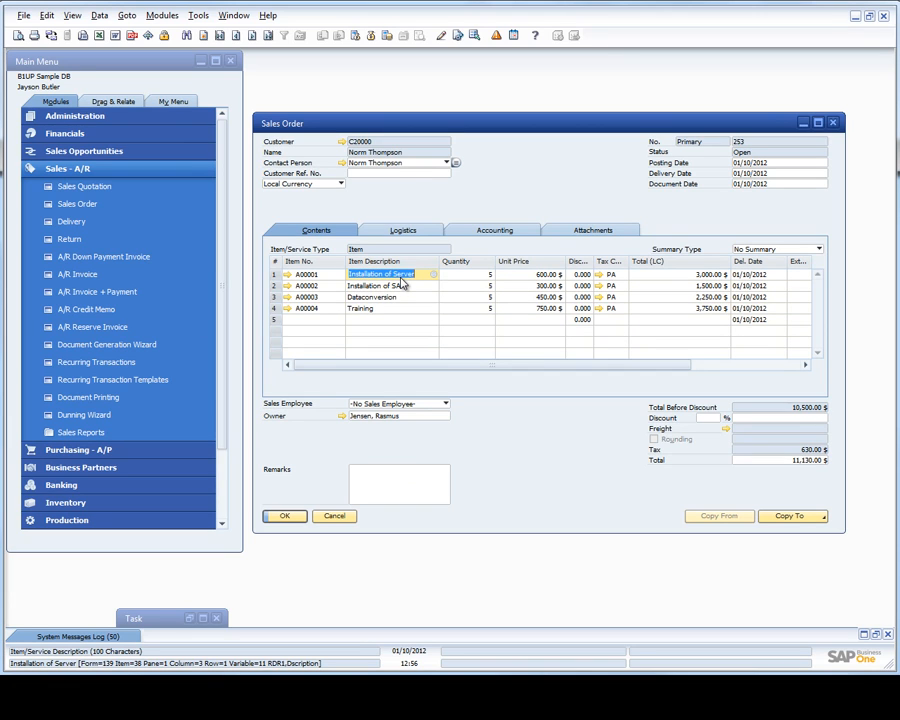
{"action": "right_click", "coordinate": [400, 283]}
{"action": "key", "text": "Escape"}
{"action": "right_click", "coordinate": [352, 280]}
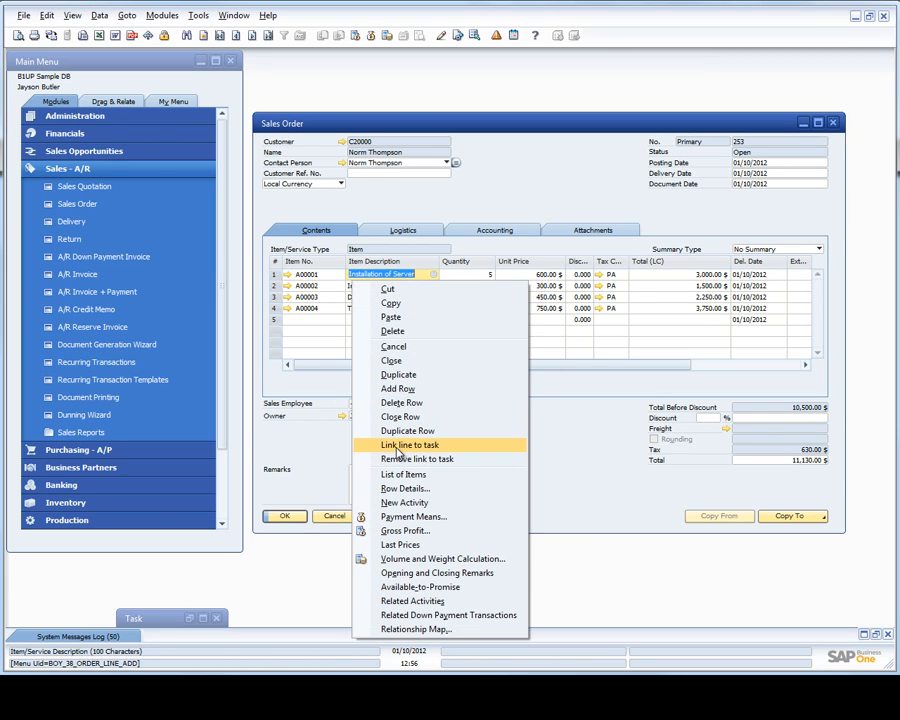
{"action": "left_click", "coordinate": [398, 445]}
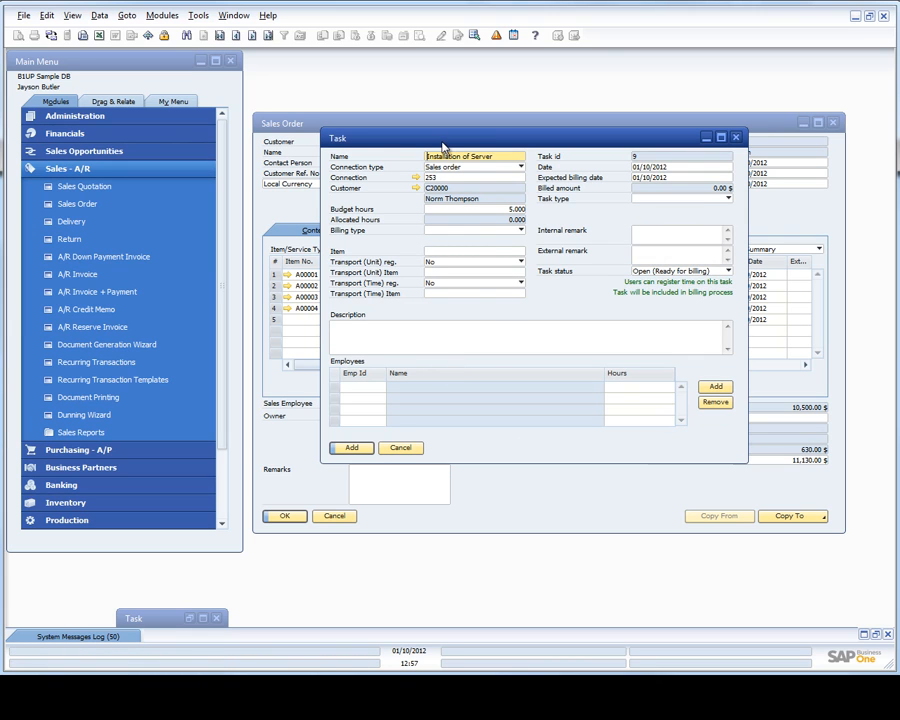
Step: Set the new task's billing type to Hourly rate
{"action": "left_click_drag", "start_coordinate": [442, 145], "coordinate": [435, 204]}
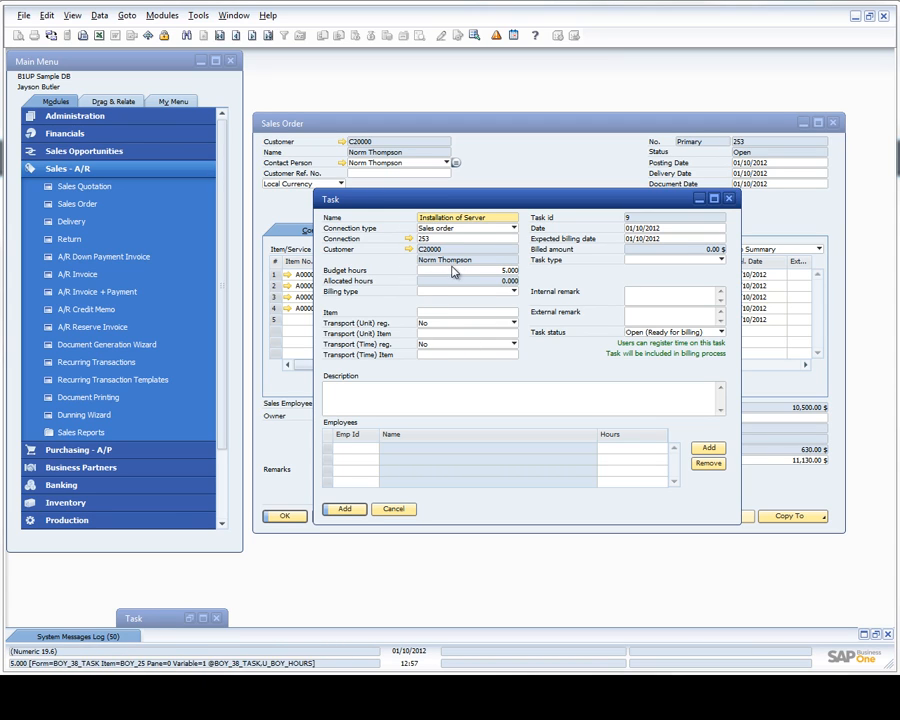
{"action": "left_click_drag", "start_coordinate": [465, 206], "coordinate": [451, 183]}
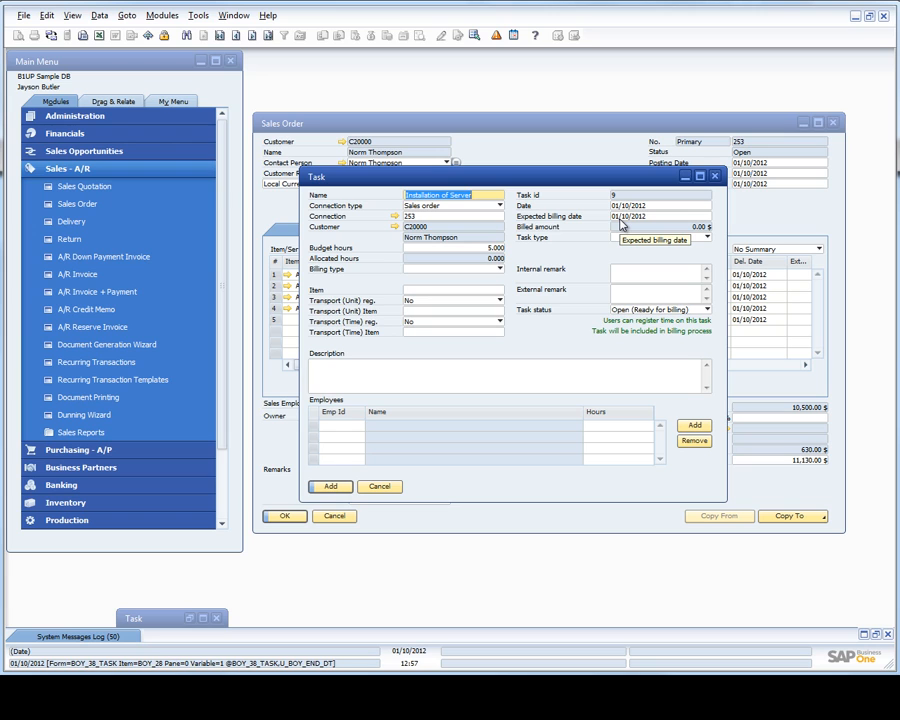
{"action": "left_click_drag", "start_coordinate": [552, 182], "coordinate": [533, 318]}
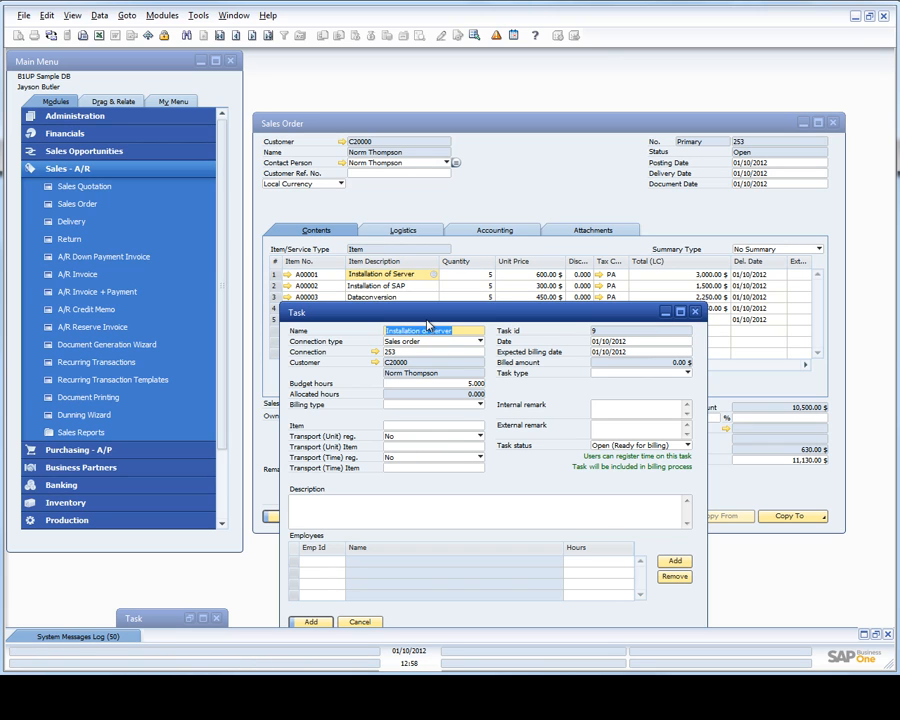
{"action": "left_click_drag", "start_coordinate": [427, 312], "coordinate": [432, 178]}
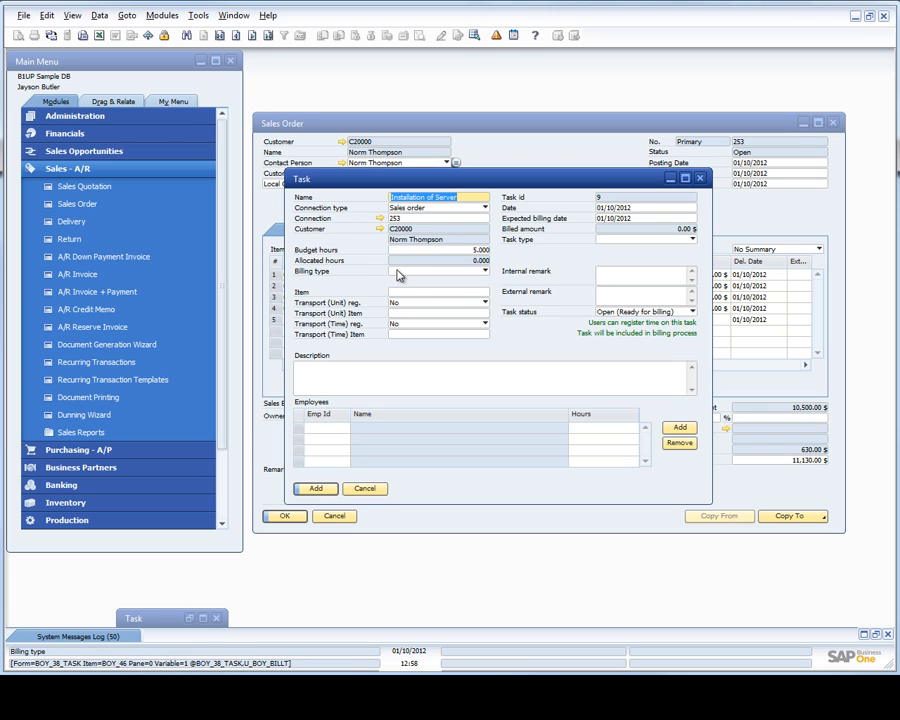
{"action": "left_click", "coordinate": [398, 272]}
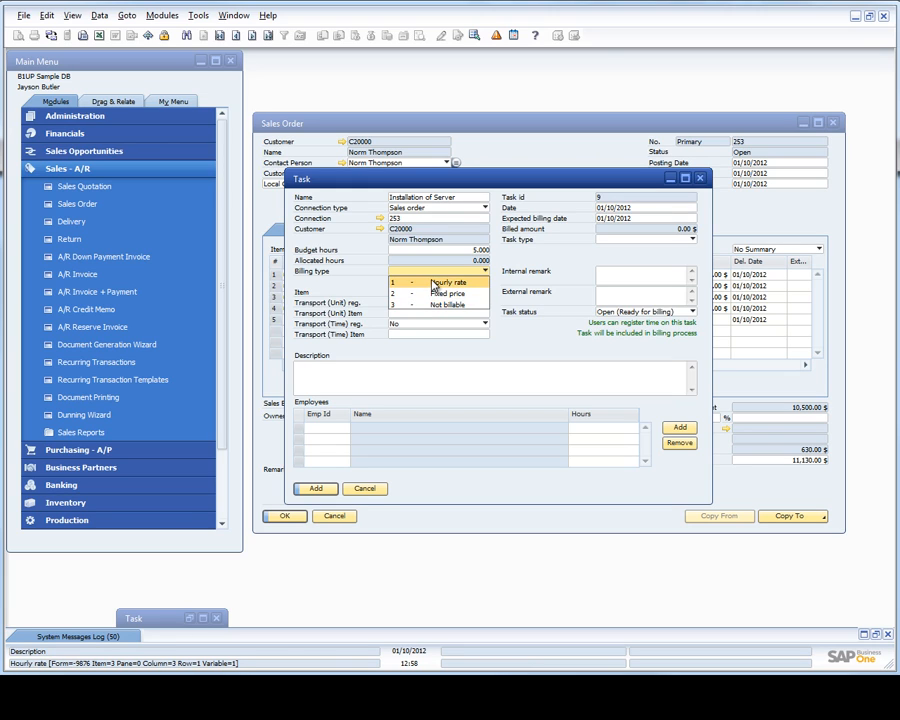
{"action": "left_click", "coordinate": [433, 282]}
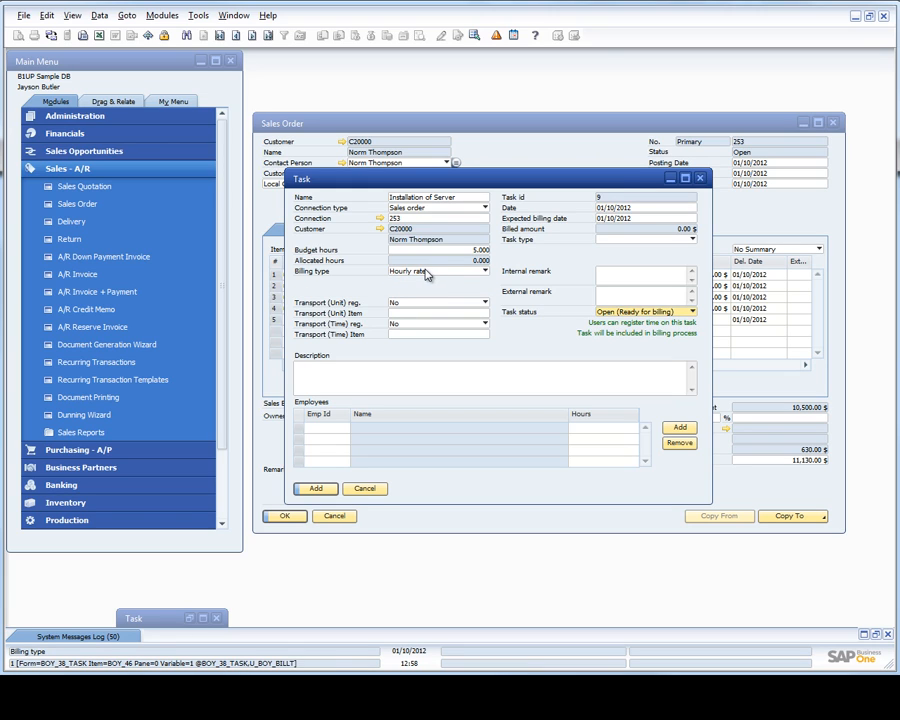
Step: Set the task's billing type to Fixed price and compare the fixed price with the order line's total
{"action": "left_click_drag", "start_coordinate": [433, 180], "coordinate": [550, 249]}
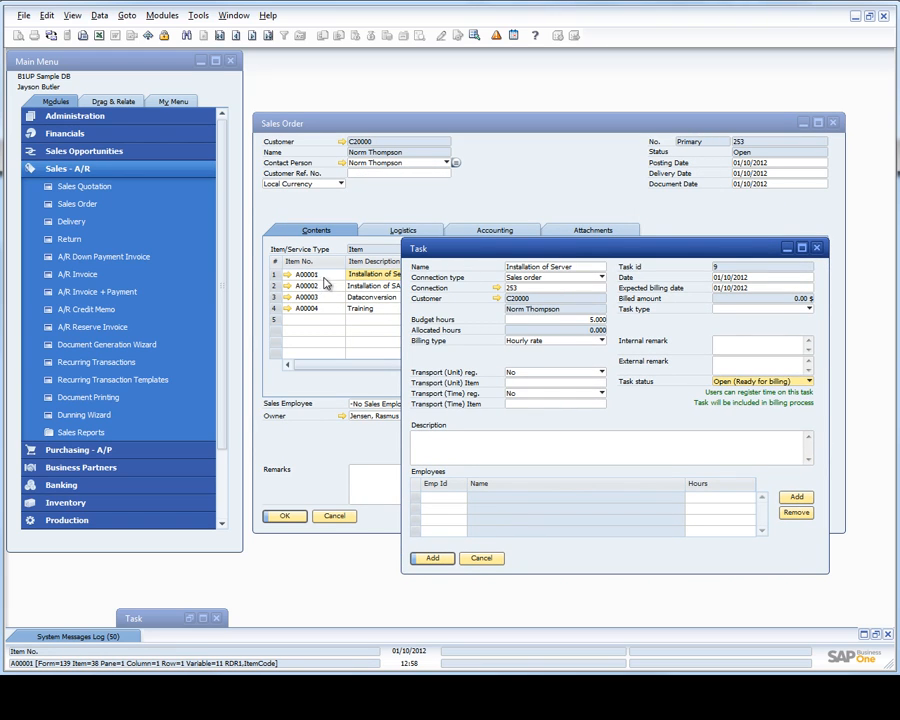
{"action": "left_click", "coordinate": [540, 341]}
{"action": "left_click", "coordinate": [529, 365]}
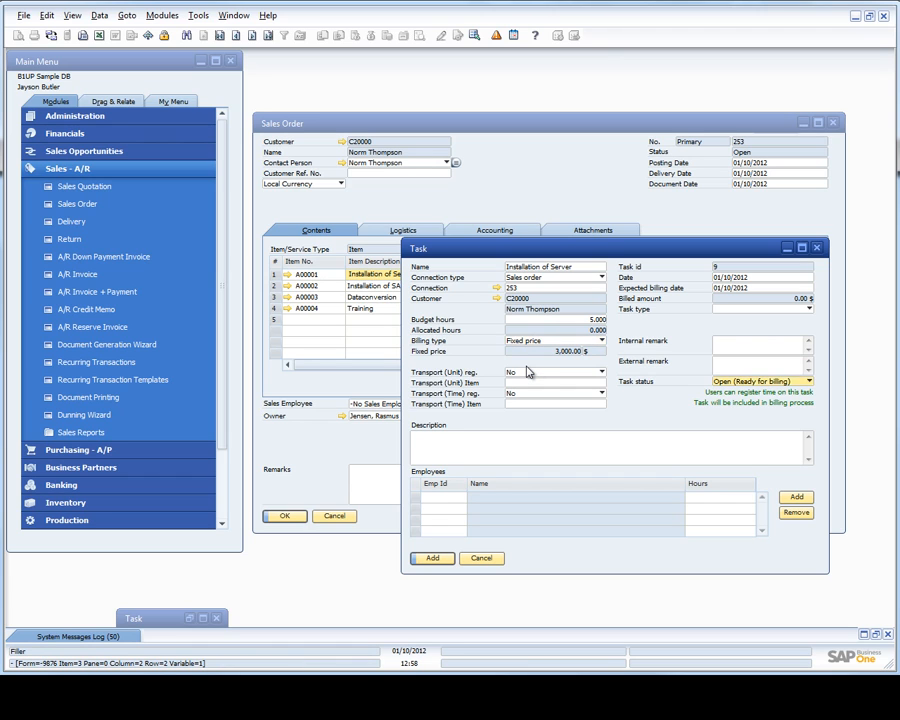
{"action": "left_click_drag", "start_coordinate": [517, 260], "coordinate": [447, 342]}
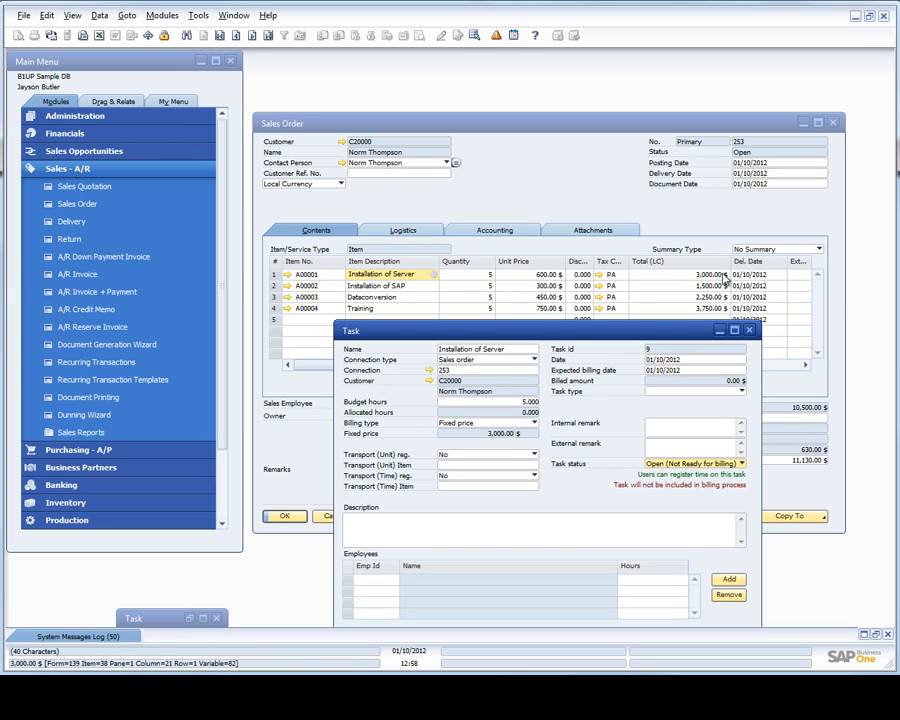
{"action": "left_click_drag", "start_coordinate": [496, 337], "coordinate": [476, 197]}
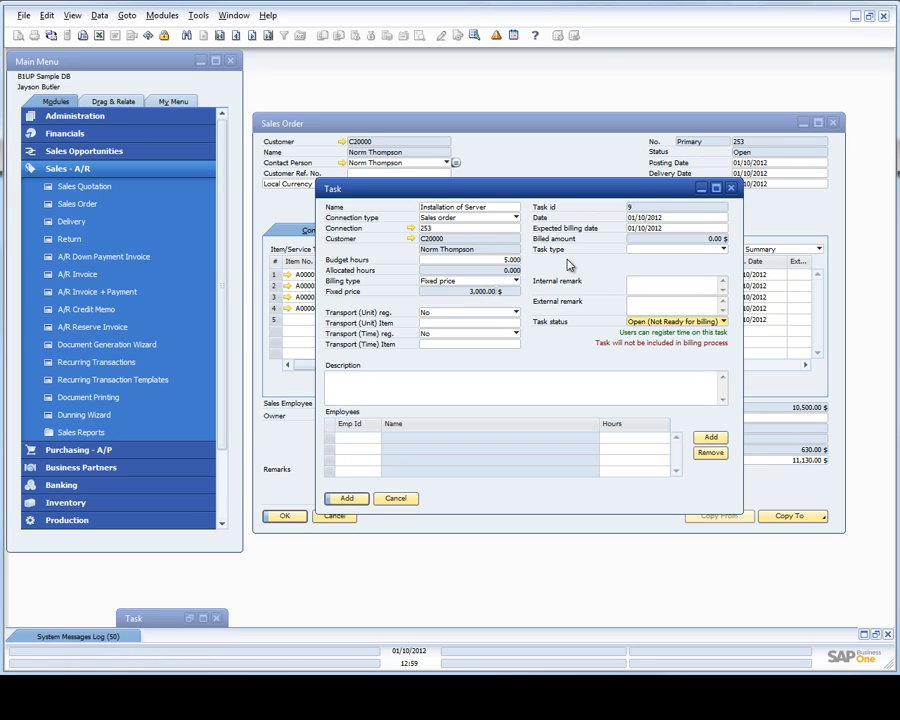
Step: Review the available task types and the task's internal and external remark fields
{"action": "left_click", "coordinate": [660, 254]}
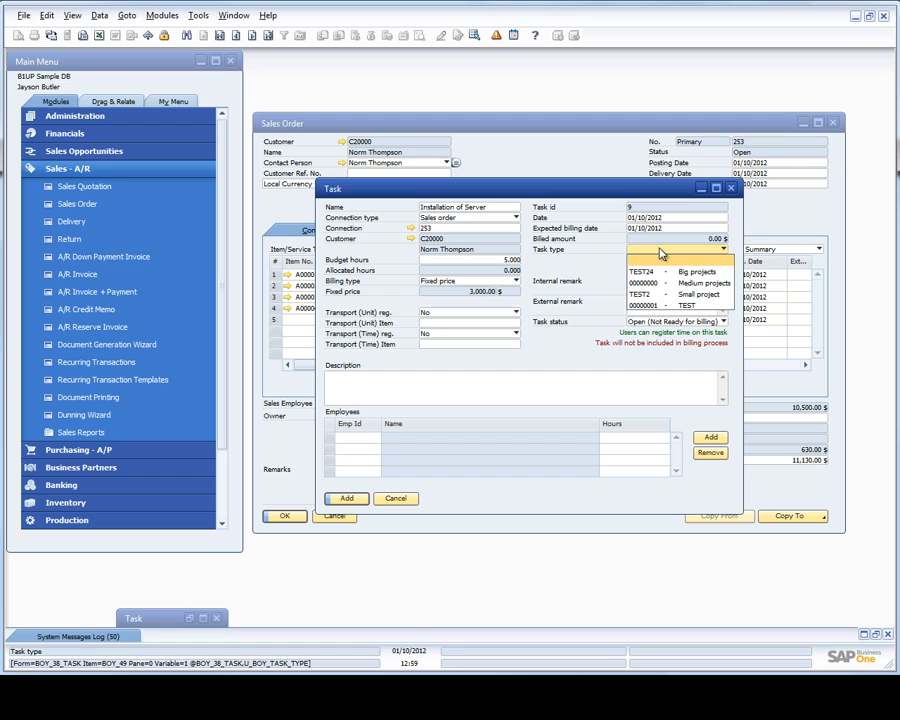
{"action": "left_click", "coordinate": [660, 251]}
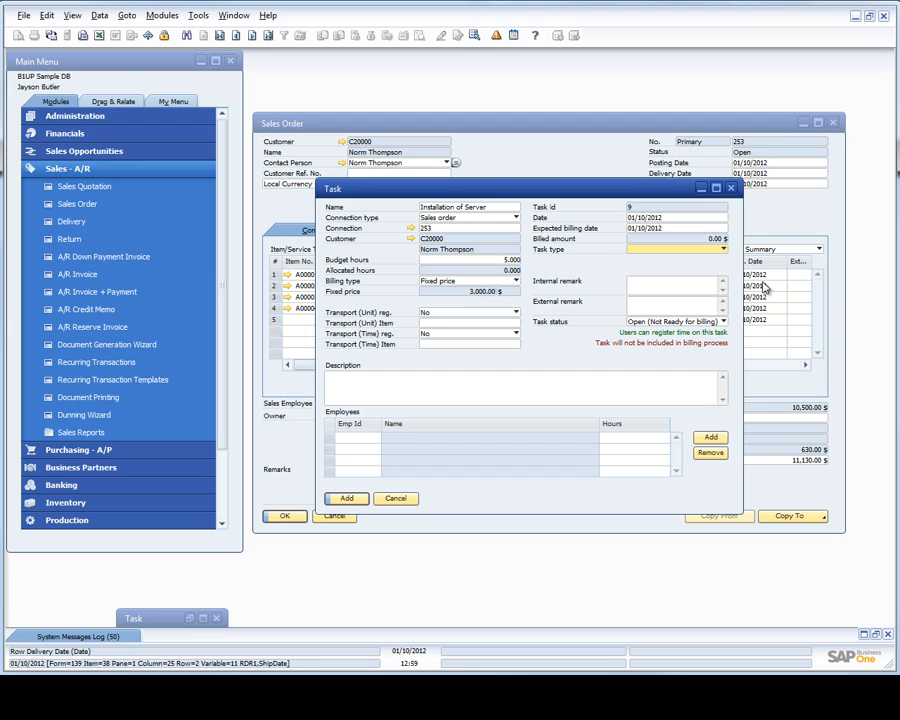
{"action": "left_click", "coordinate": [672, 287]}
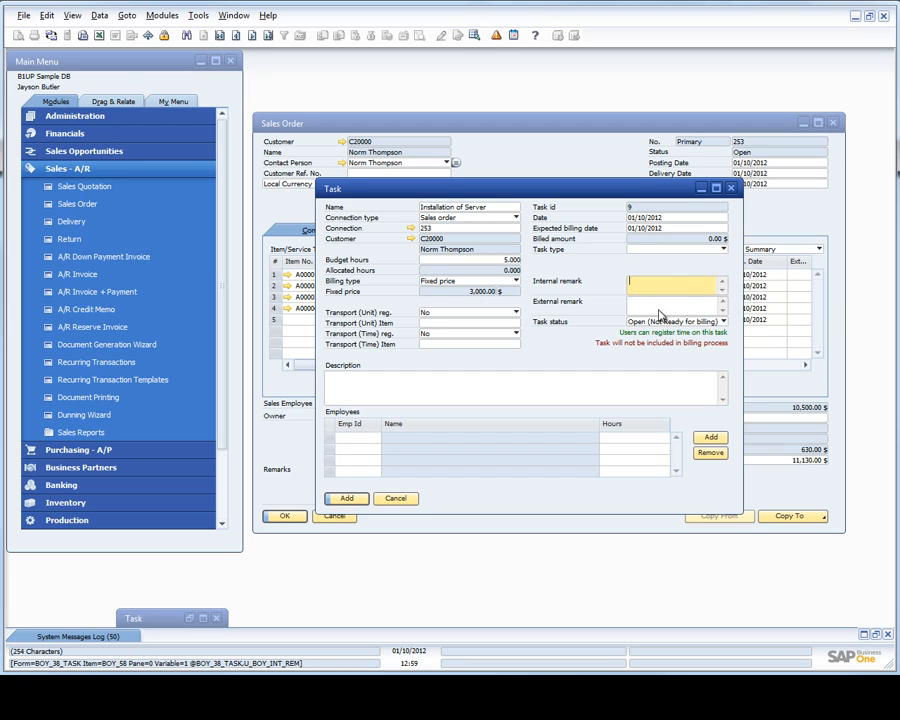
{"action": "left_click", "coordinate": [657, 305]}
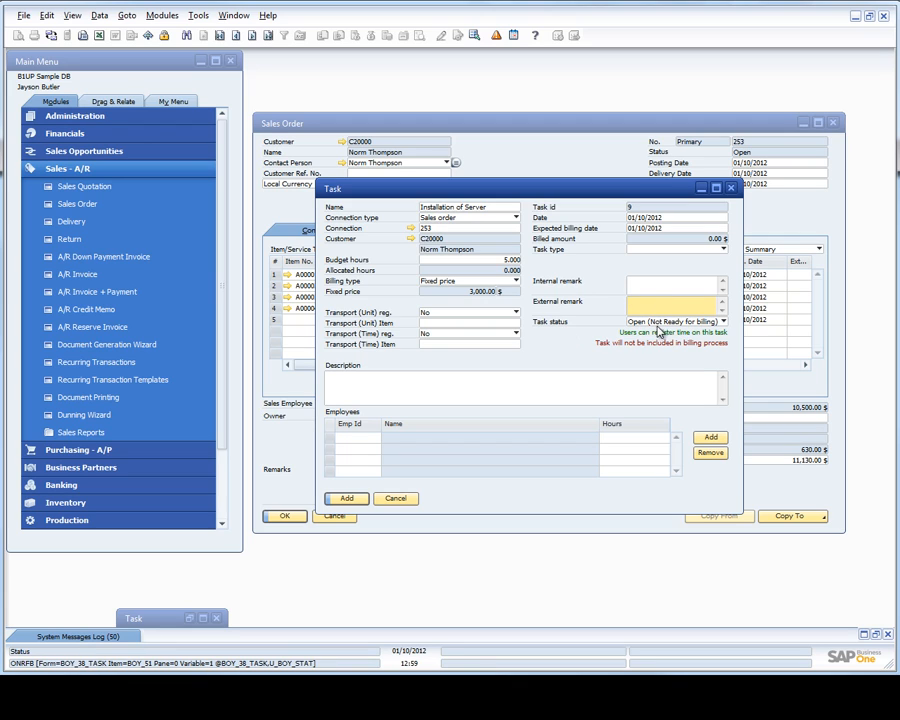
Step: Set the task status to Open (Not Ready for billing), add the task and close the blank task form
{"action": "left_click", "coordinate": [662, 322]}
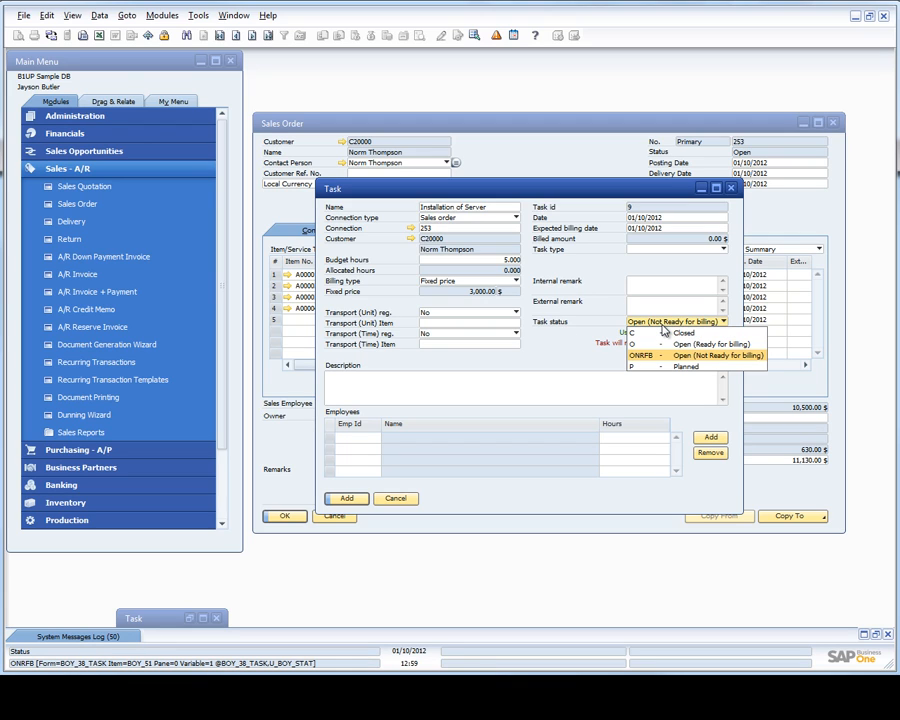
{"action": "left_click", "coordinate": [660, 346]}
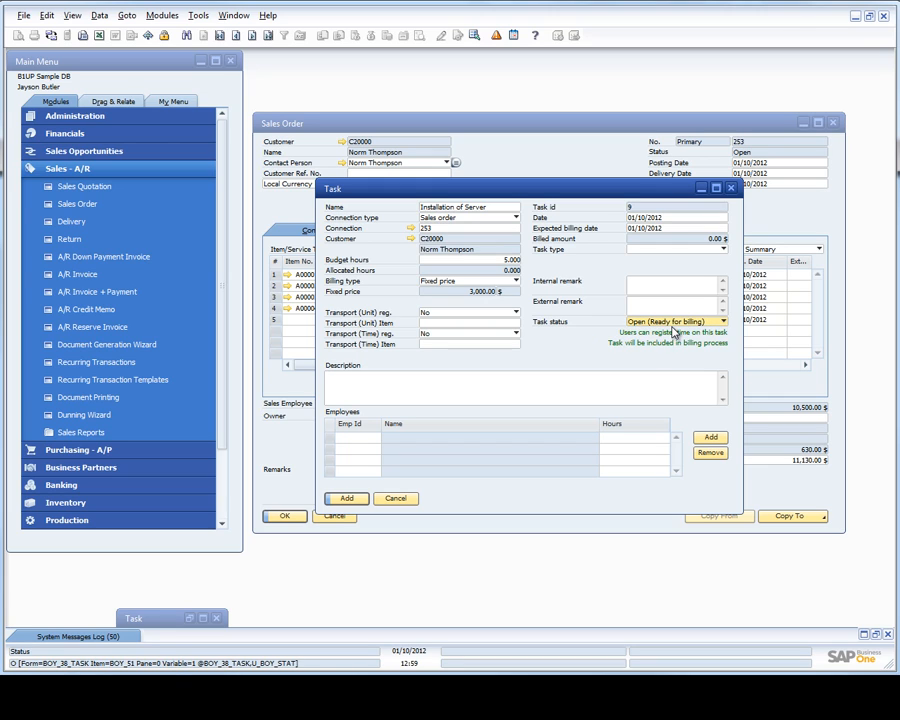
{"action": "left_click", "coordinate": [675, 330]}
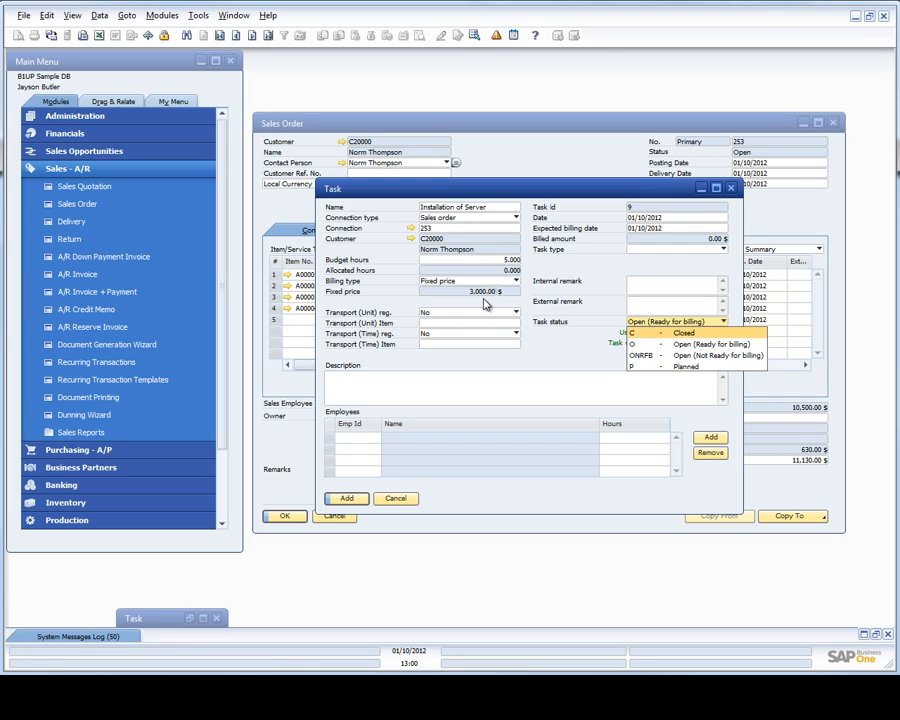
{"action": "left_click", "coordinate": [685, 357]}
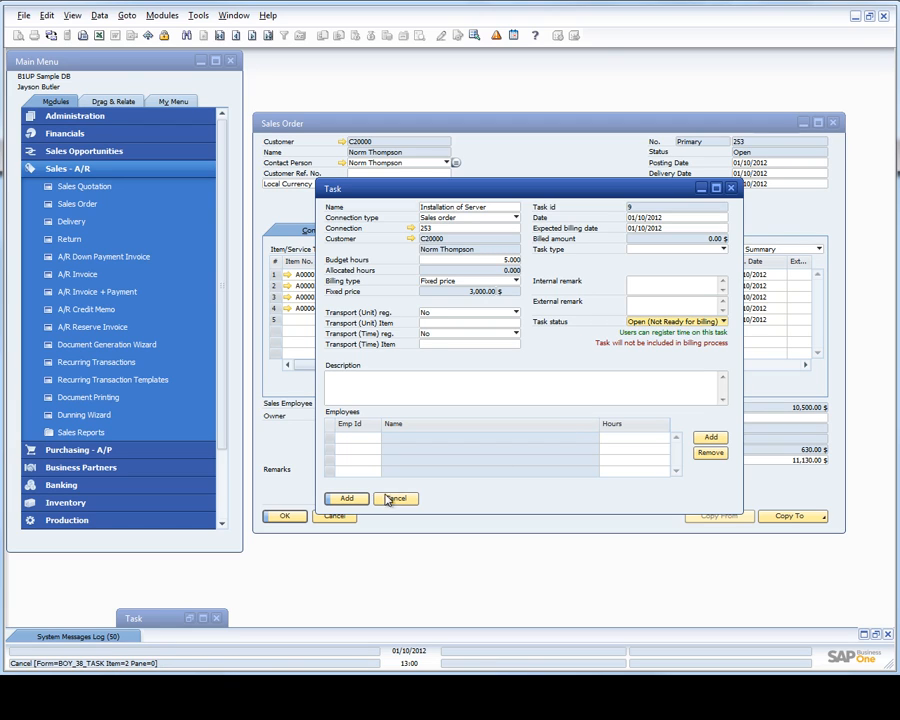
{"action": "left_click", "coordinate": [347, 499]}
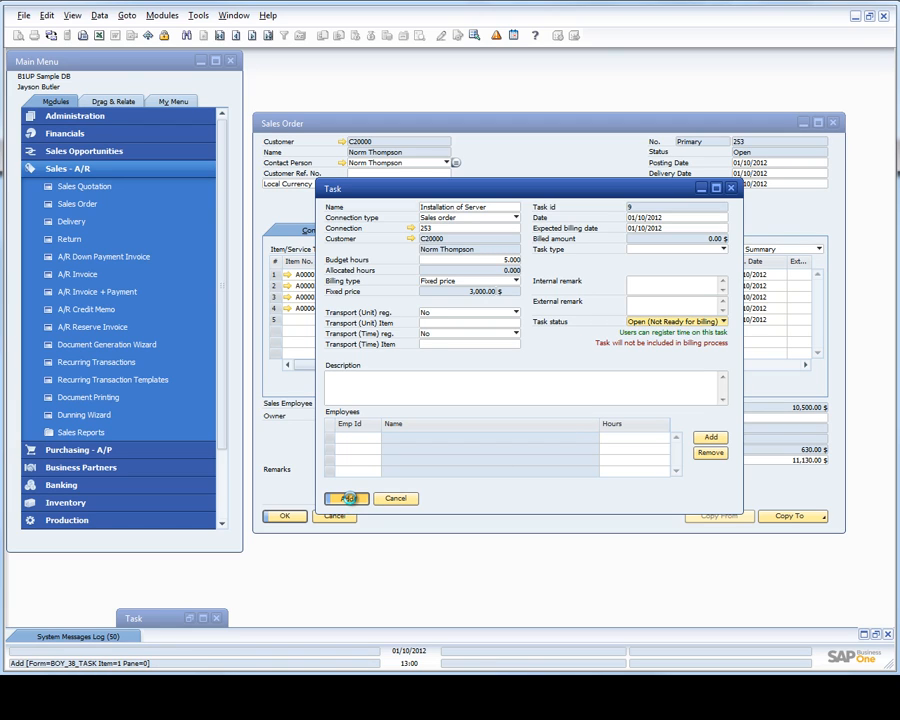
{"action": "left_click", "coordinate": [406, 500]}
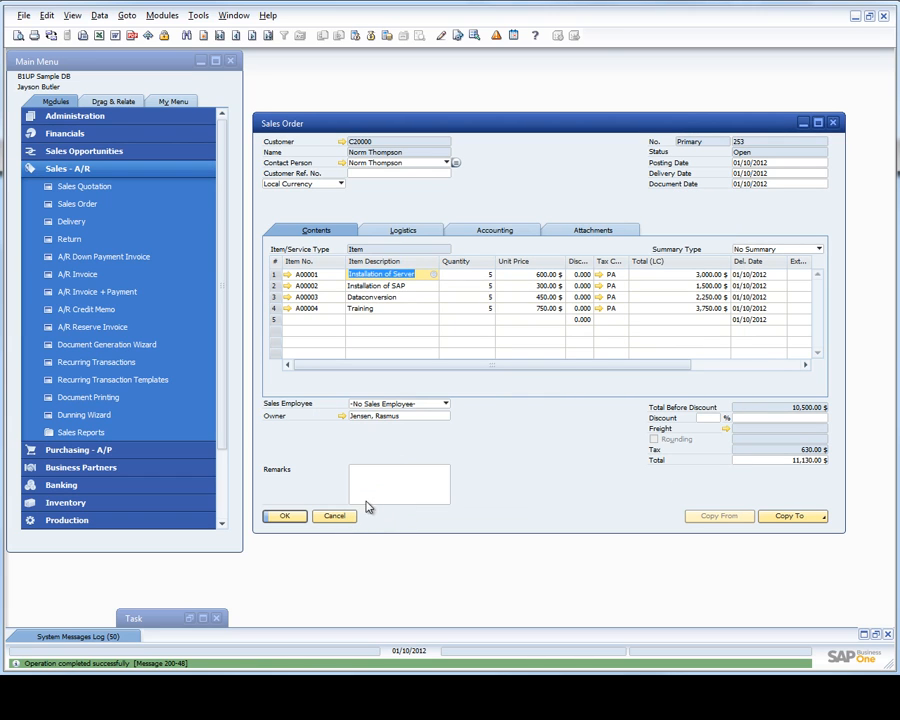
Step: Reload the sales order and check the Task Id of the Installation of Server line
{"action": "key", "text": "ctrl+Page_Up"}
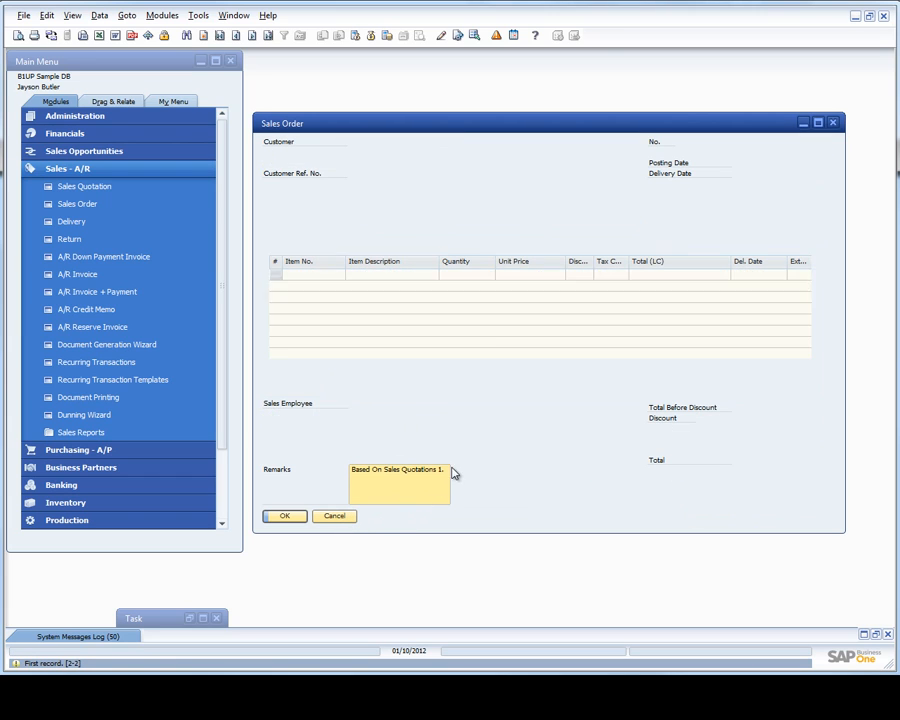
{"action": "key", "text": "ctrl+Page_Down"}
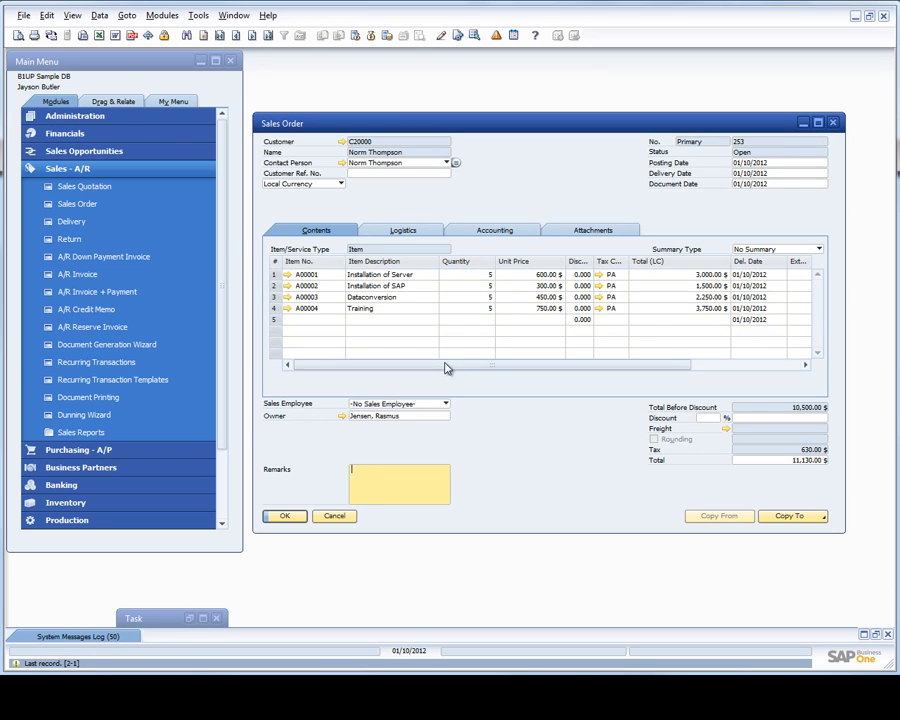
{"action": "left_click_drag", "start_coordinate": [444, 366], "coordinate": [591, 363]}
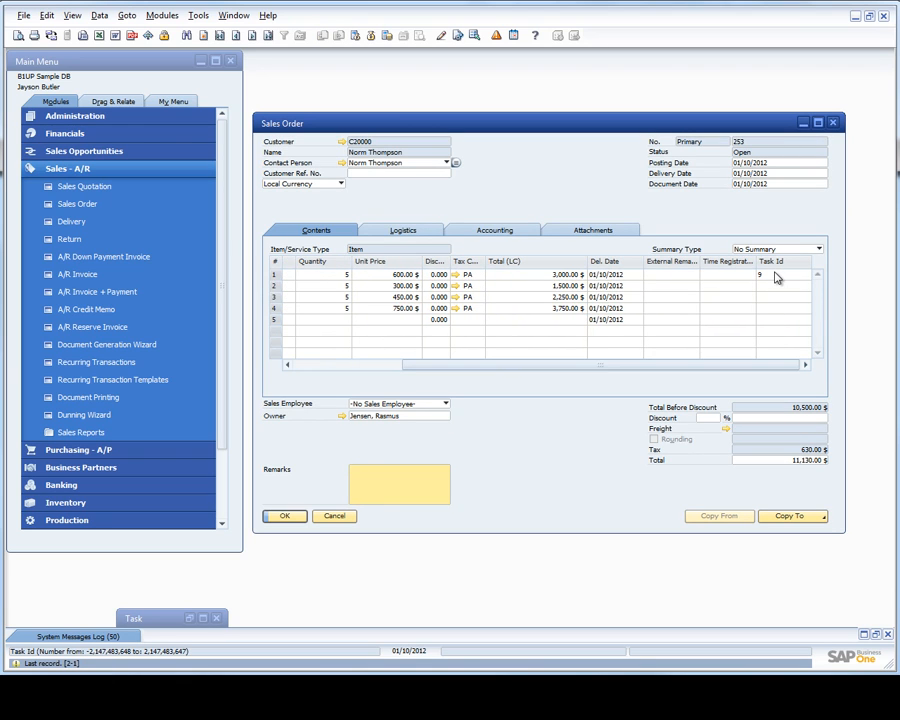
{"action": "left_click_drag", "start_coordinate": [600, 364], "coordinate": [388, 362]}
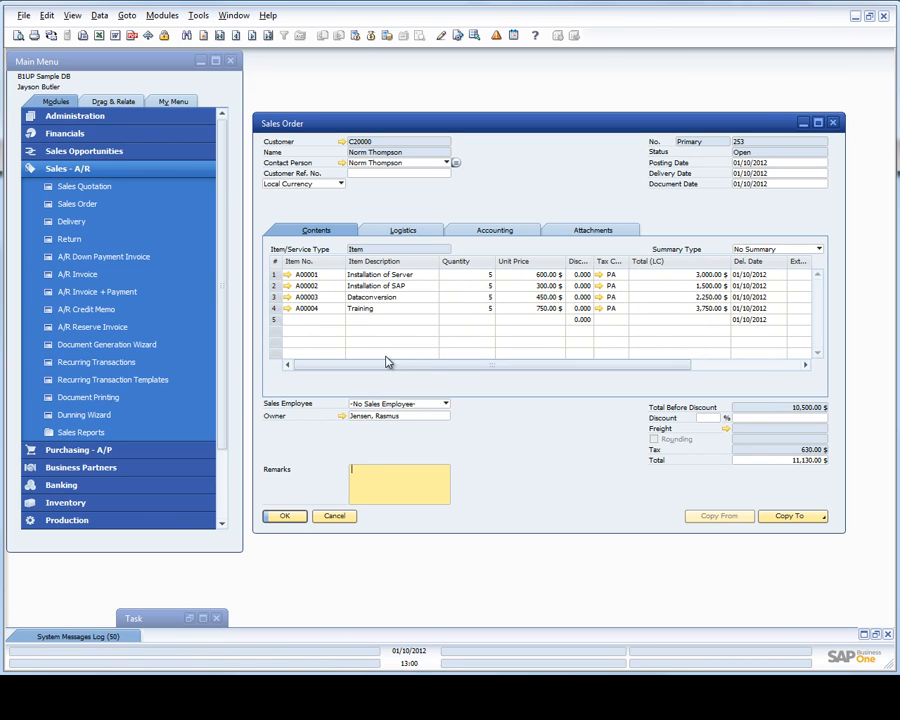
Step: Open a new task linked to the Installation of SAP order line and close it without adding it
{"action": "left_click", "coordinate": [386, 287]}
{"action": "right_click", "coordinate": [385, 290]}
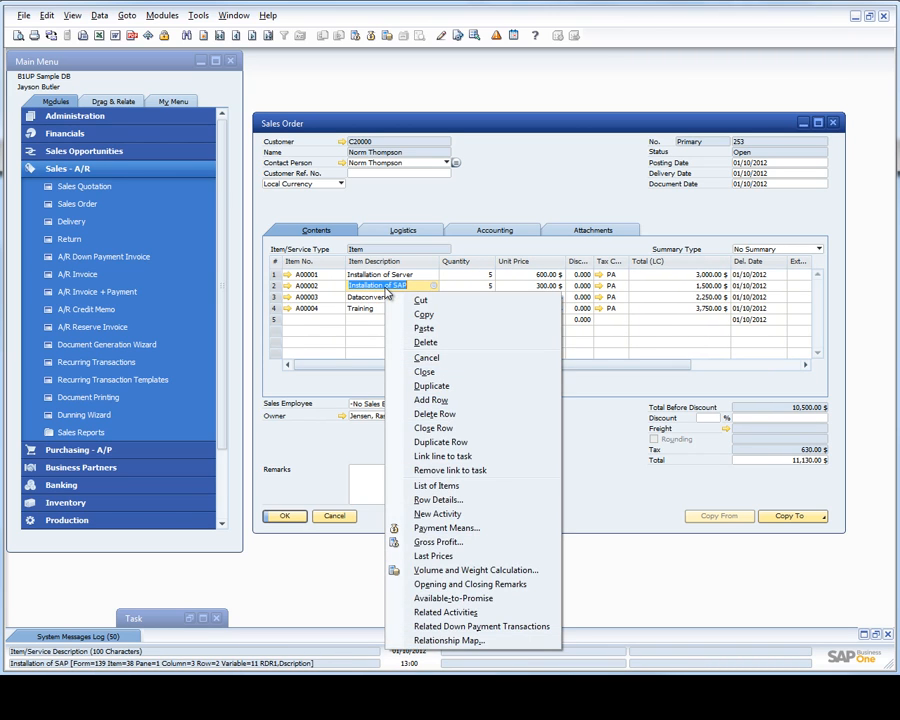
{"action": "left_click", "coordinate": [430, 458]}
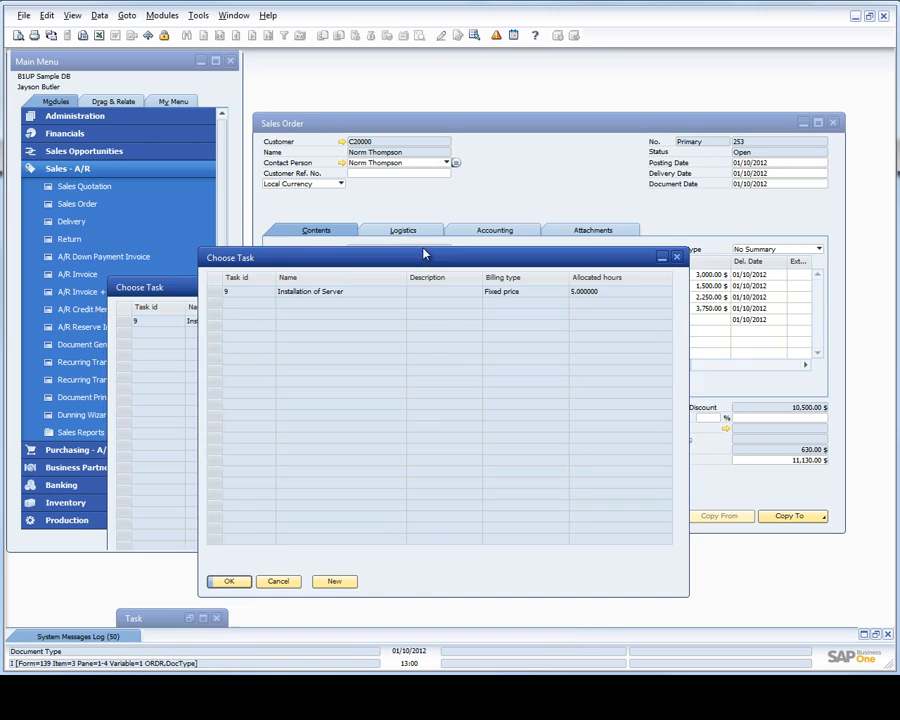
{"action": "left_click", "coordinate": [262, 273]}
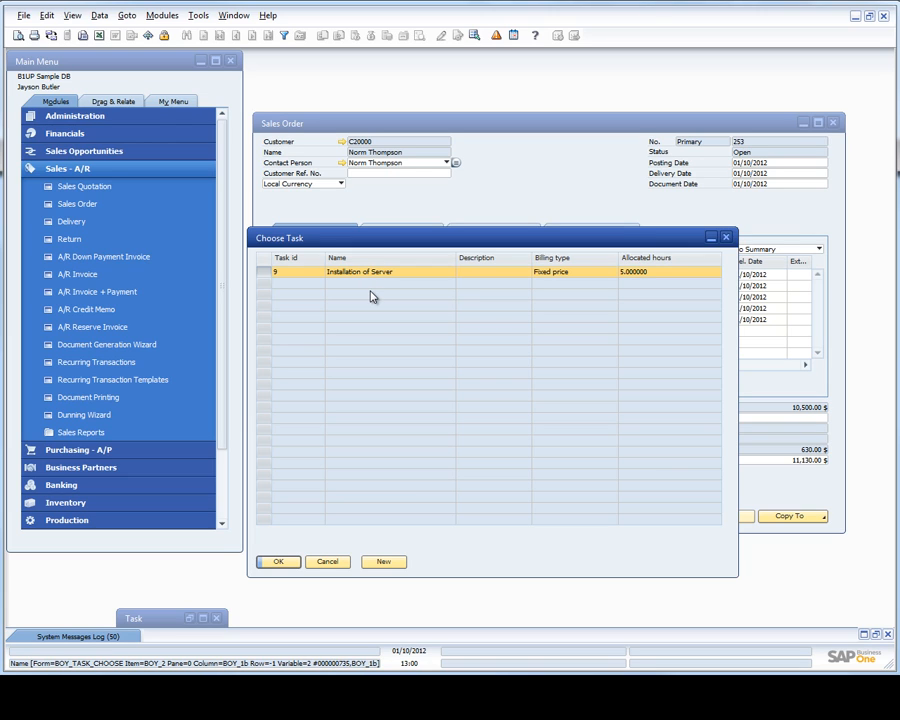
{"action": "left_click", "coordinate": [380, 563]}
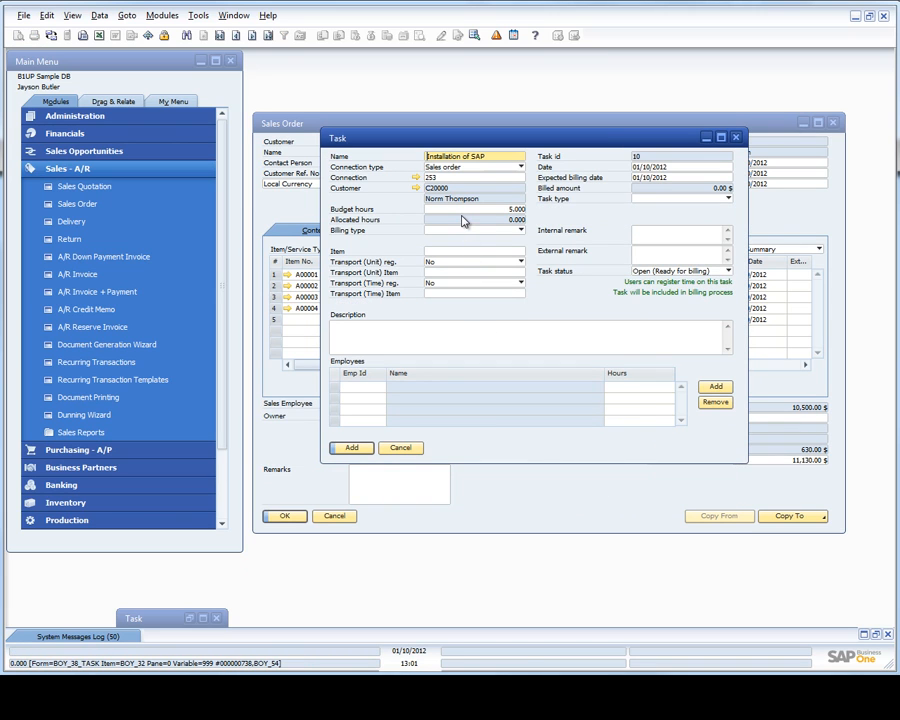
{"action": "left_click", "coordinate": [421, 448]}
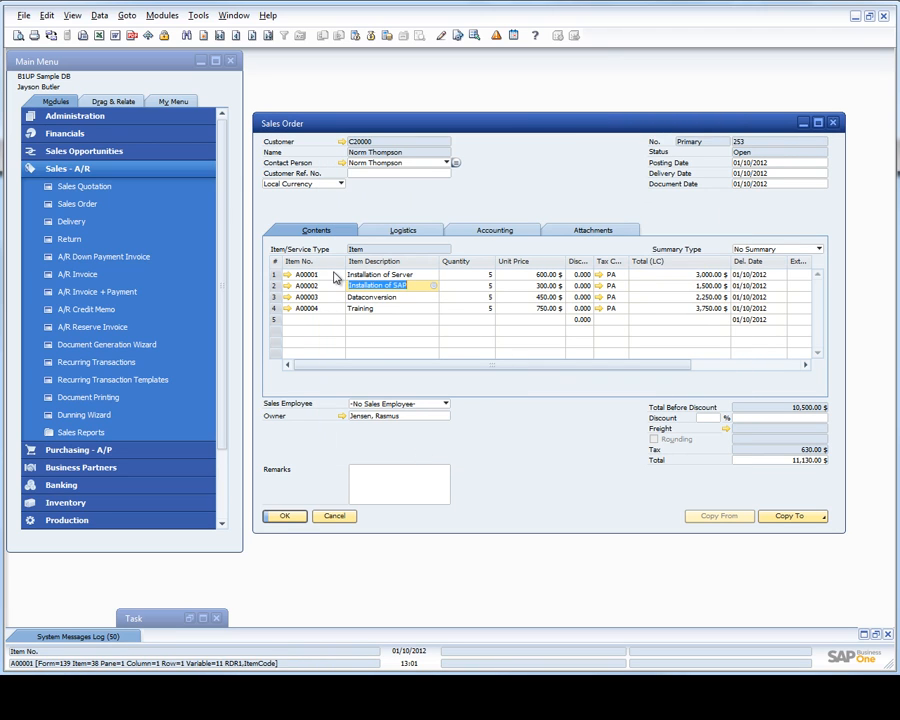
Step: Examine the task link options available for the Installation of Server order line
{"action": "left_click", "coordinate": [378, 275]}
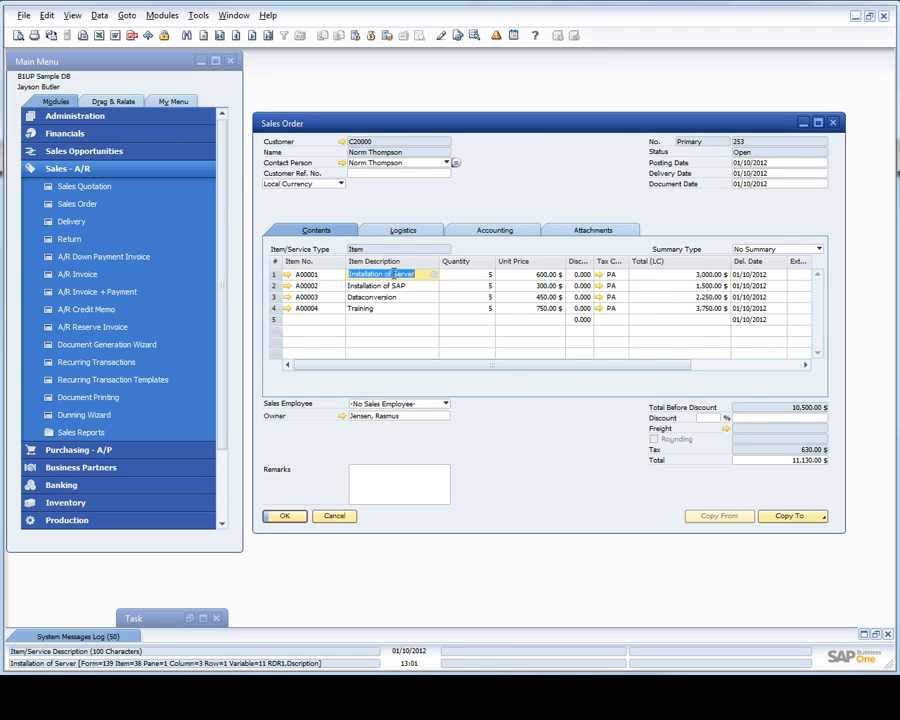
{"action": "right_click", "coordinate": [393, 275]}
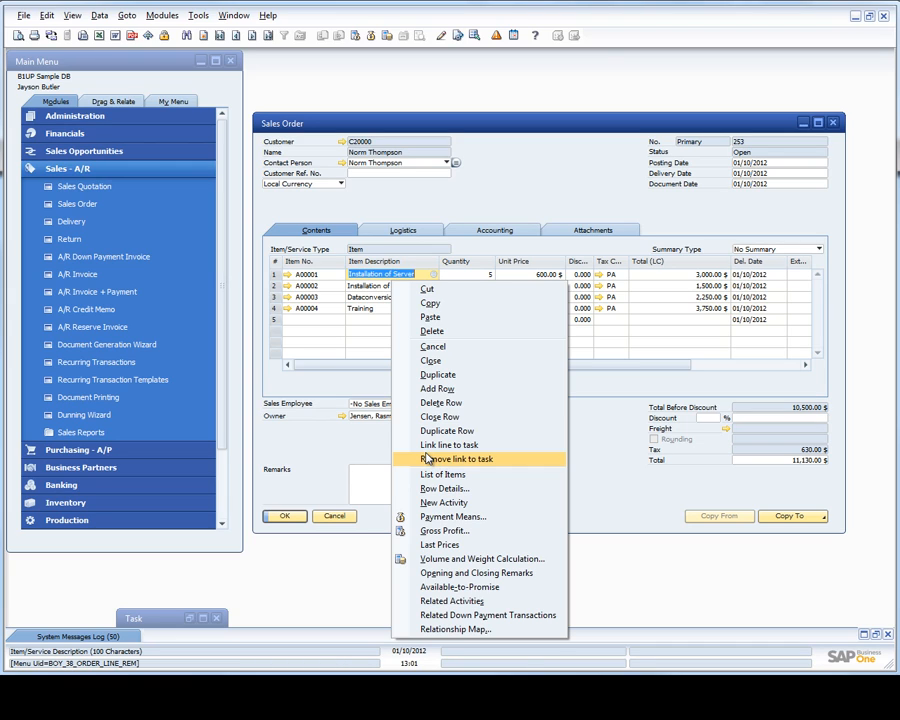
{"action": "left_click", "coordinate": [368, 435]}
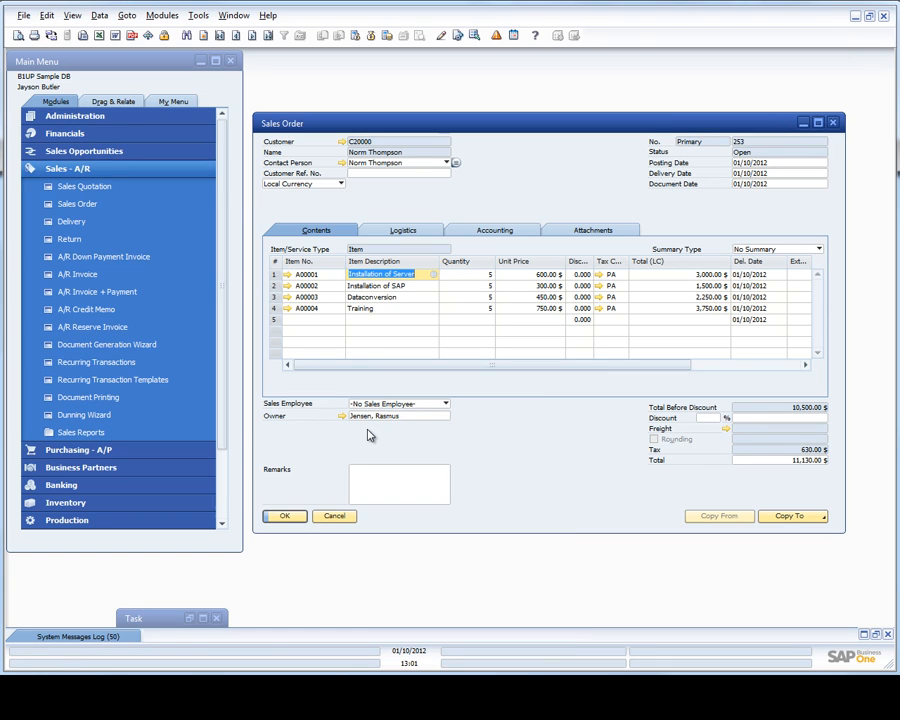